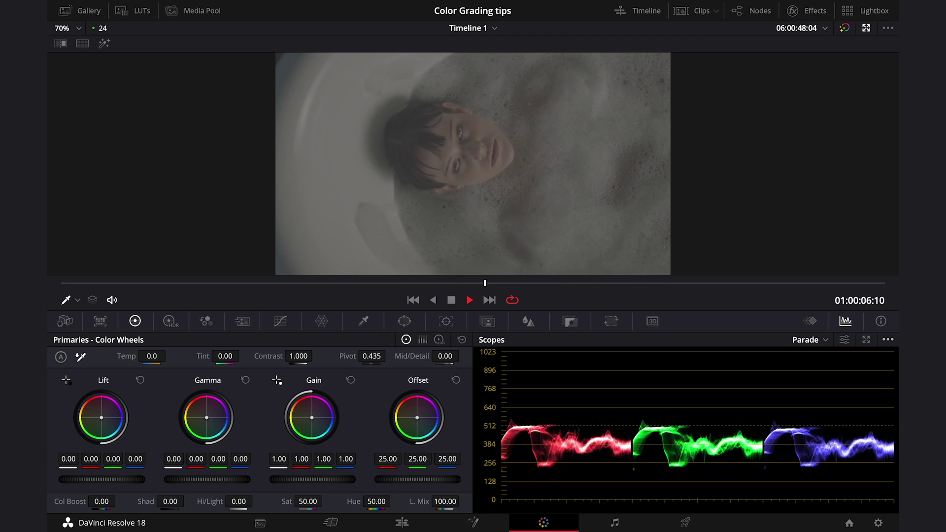
Step: Stop playback so the bathtub clip holds on frame 01:00:07:14
key(space)
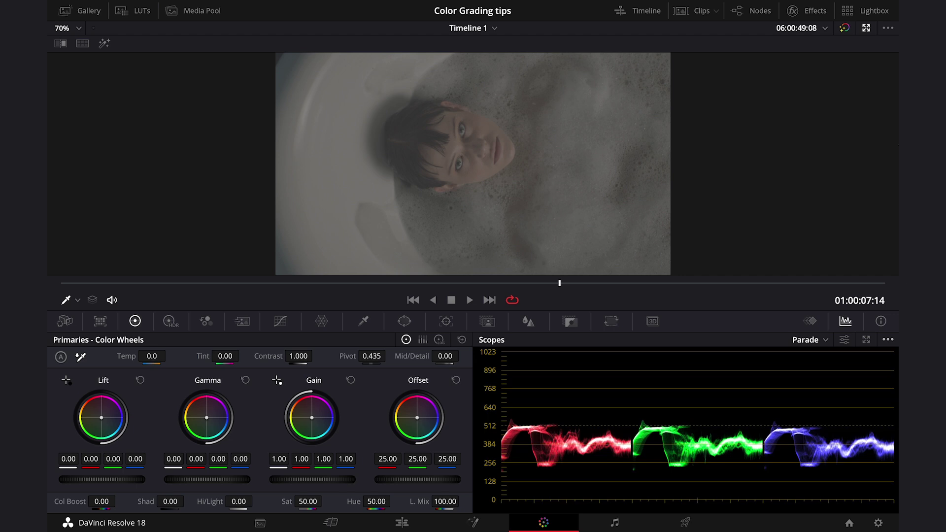
Step: Leave enhanced viewer mode so the labelled node tree shows beside the viewer
click(866, 30)
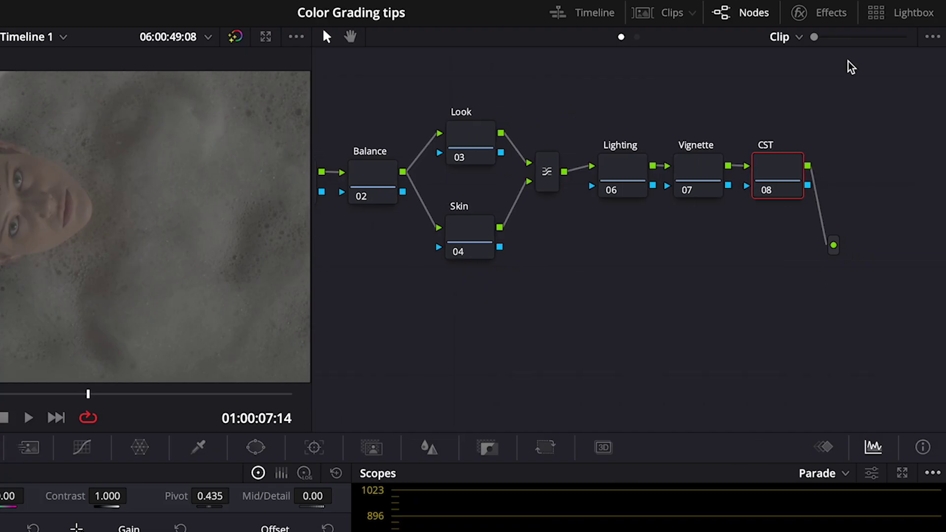
Step: Apply Color Space Transform from the Effects Library to node 08 CST
click(798, 12)
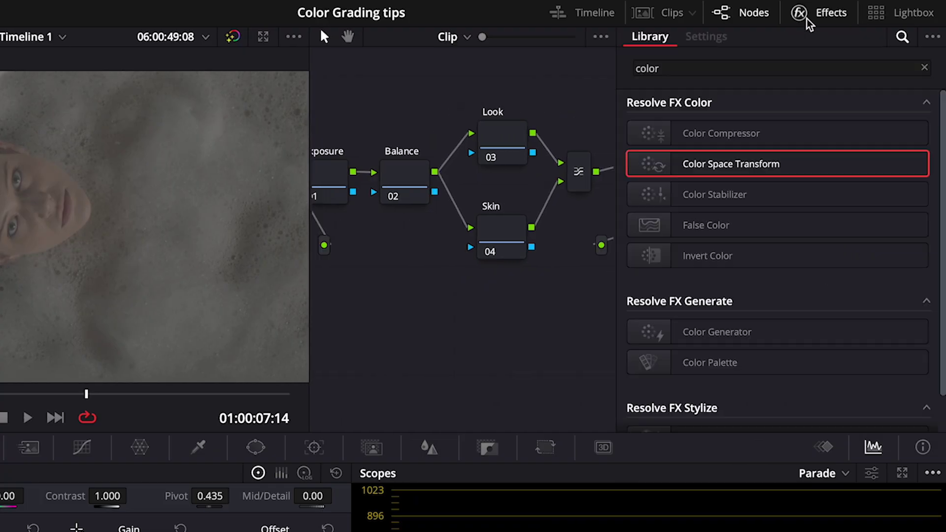
drag(756, 163, 606, 232)
drag(721, 165, 574, 174)
Step: Set the CST input to ARRI Wide Gamut 3 and ARRI LogC3, comparing against bypass
click(769, 154)
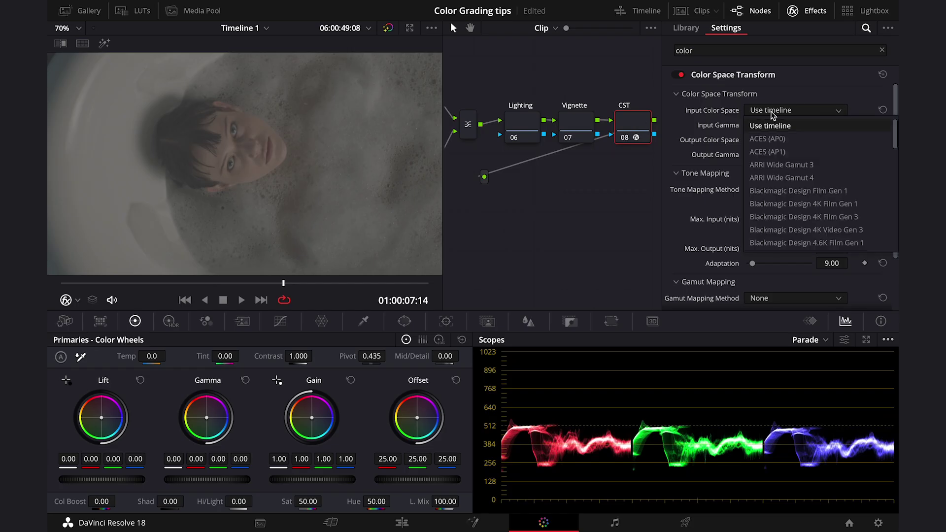
key(Down)
key(Down)
key(Down)
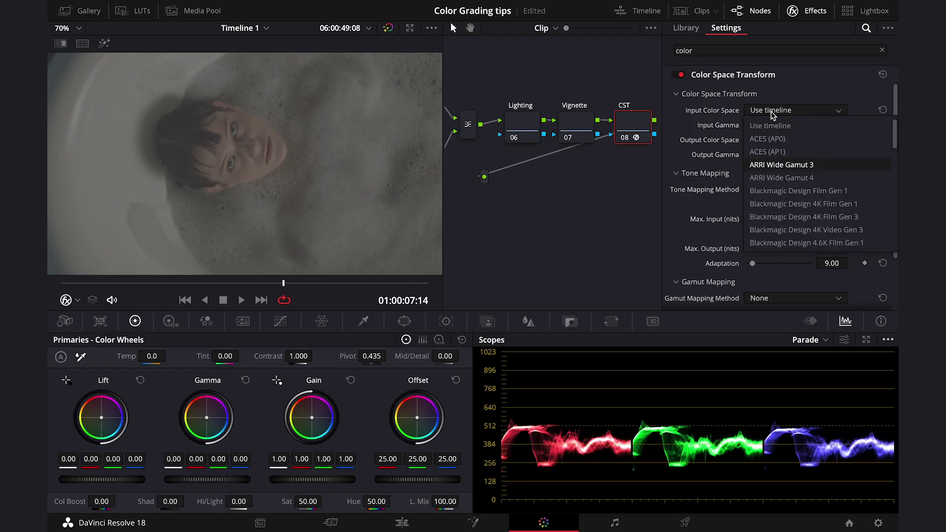
click(782, 165)
click(779, 126)
key(Down)
key(Down)
key(Down)
key(Down)
key(Down)
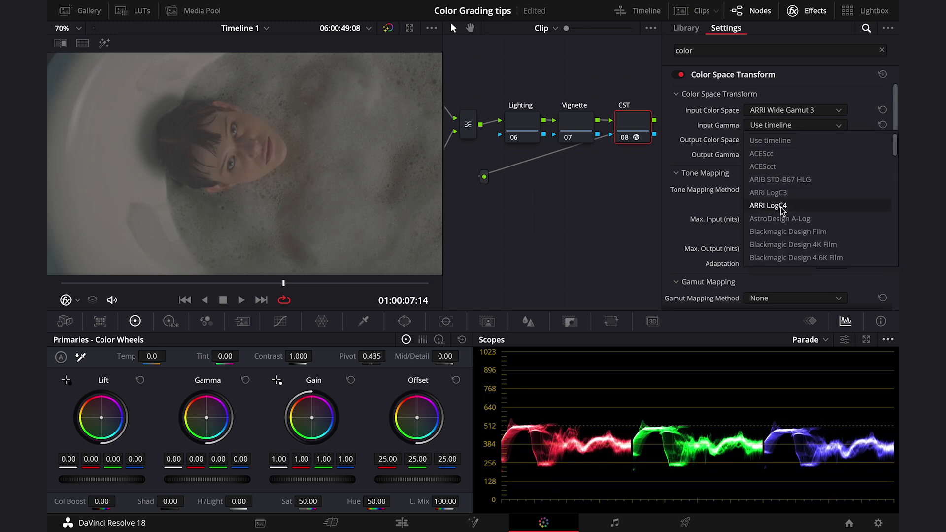
key(Up)
key(Return)
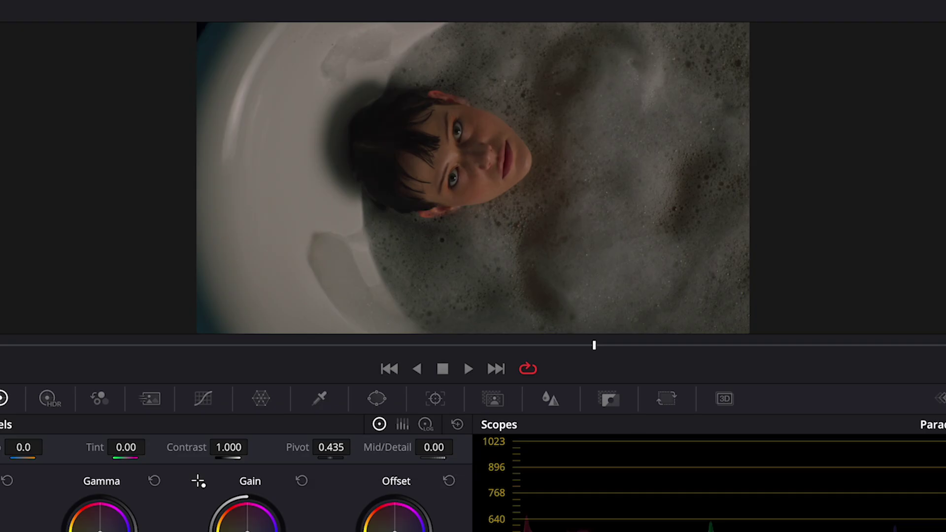
key(shift+d)
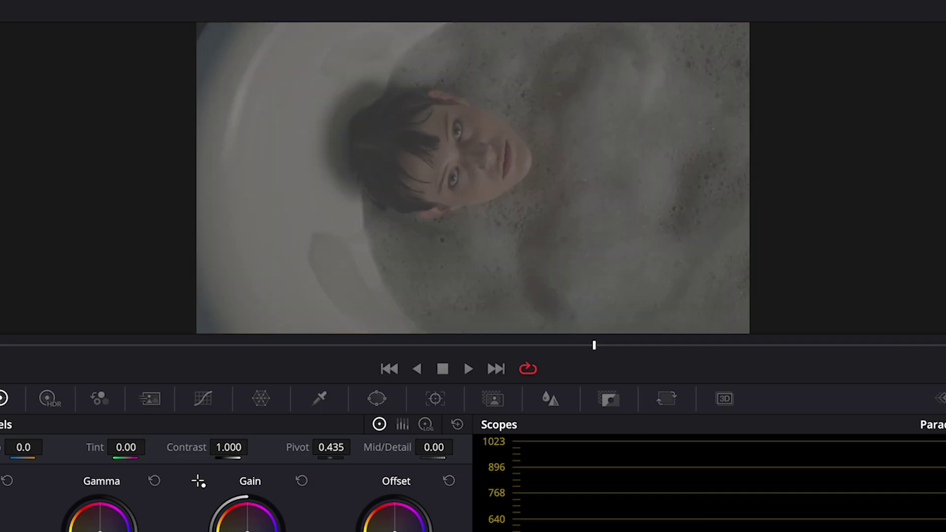
key(shift+d)
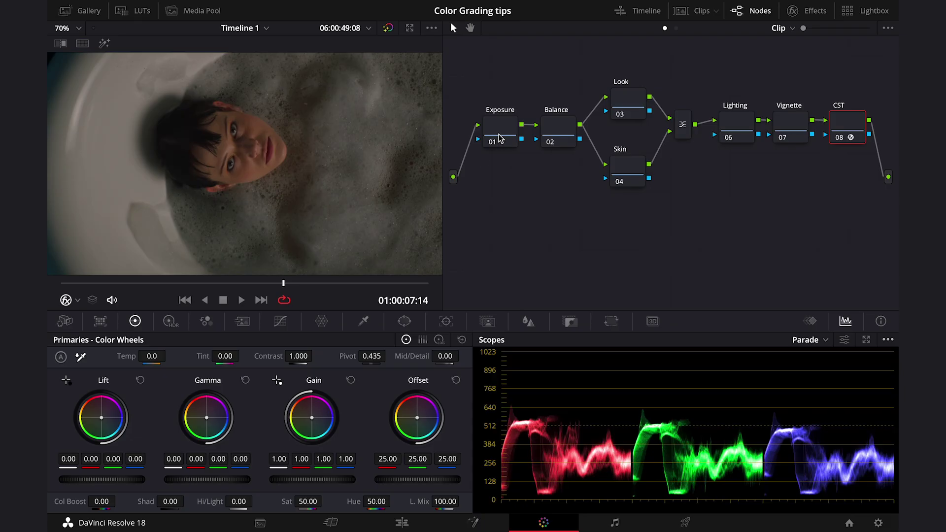
Step: On the Exposure node, set Gain 1.18, Lift -0.01, Gamma slightly down and Contrast 1.040
click(494, 134)
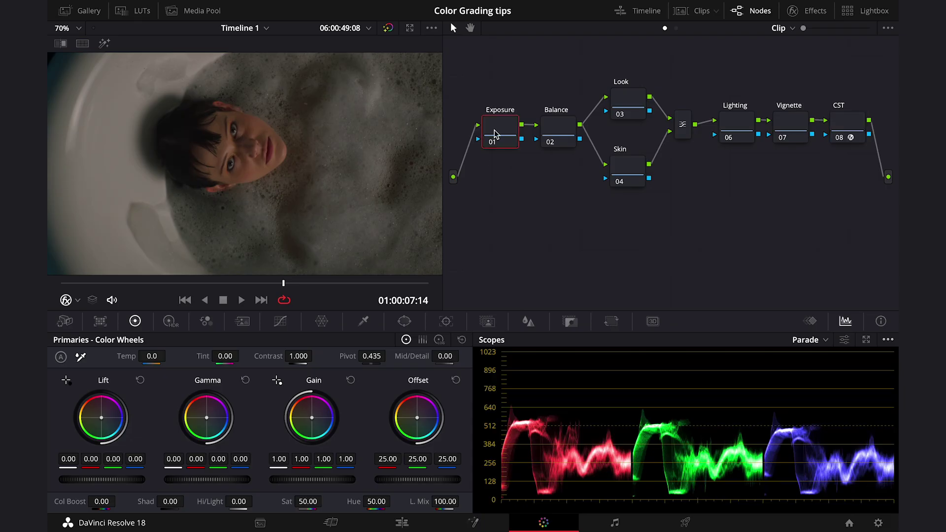
click(411, 28)
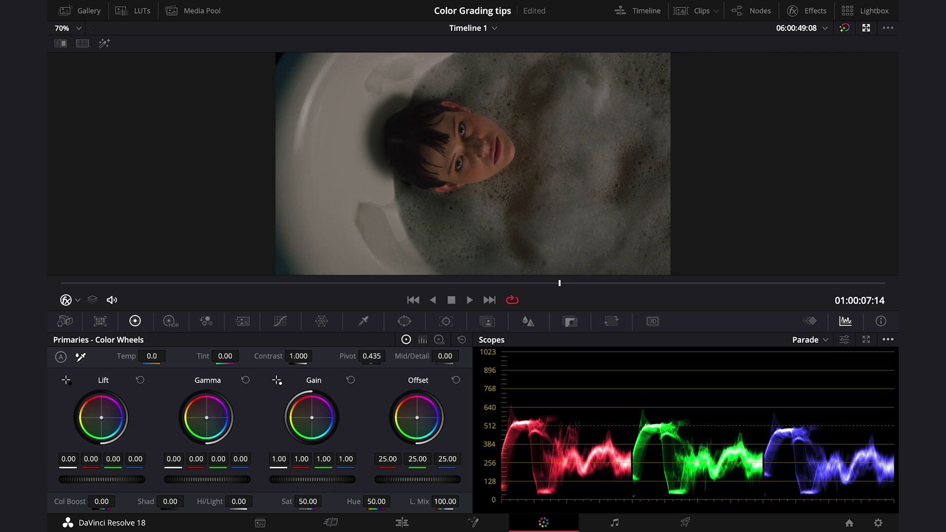
drag(301, 480, 330, 479)
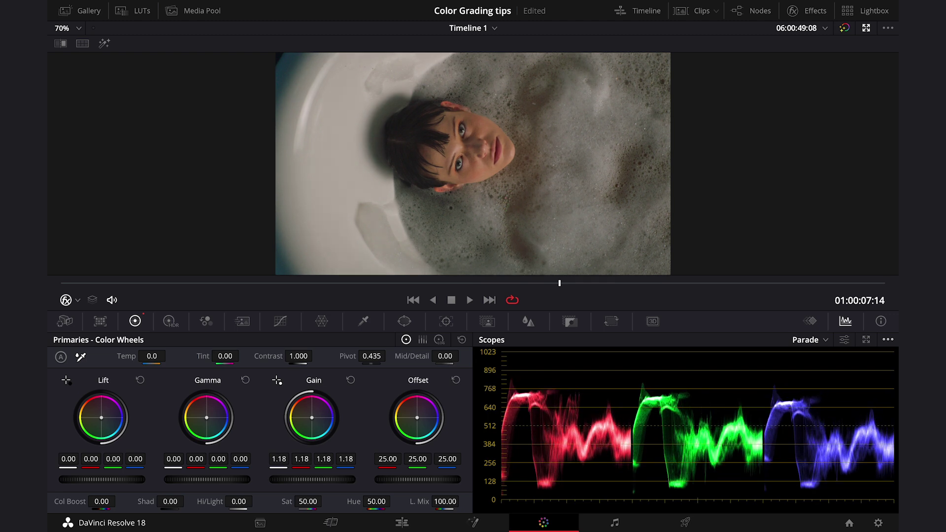
drag(123, 480, 125, 484)
drag(231, 479, 224, 479)
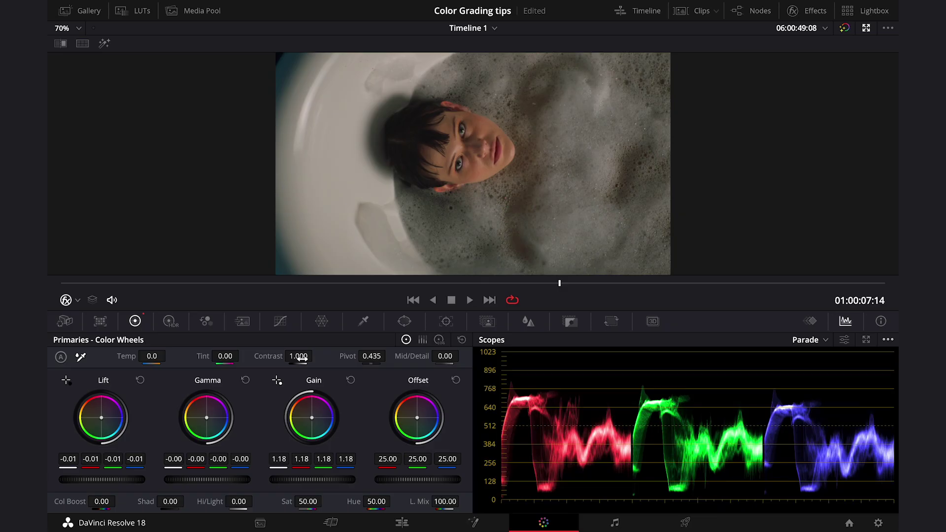
drag(236, 393, 242, 393)
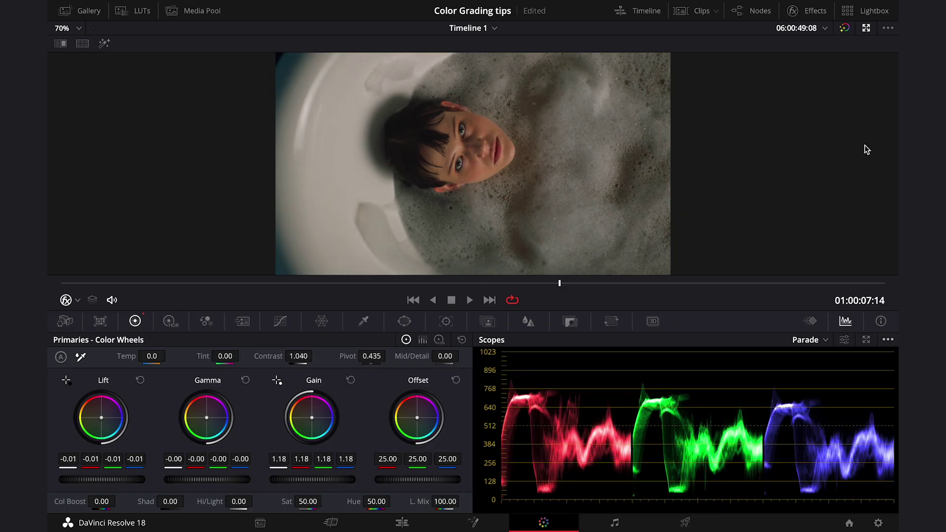
key(shift+d)
key(shift+d)
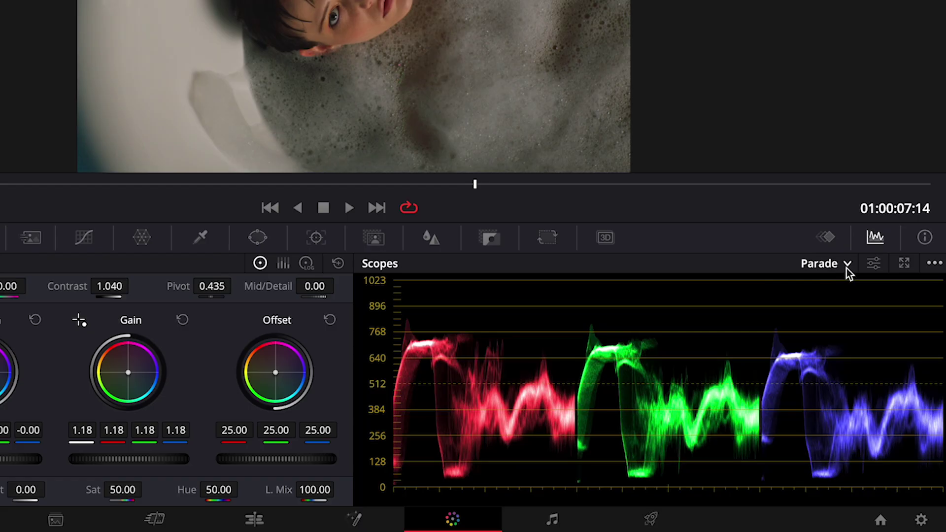
Step: Switch the scope to Vectorscope and nudge the Balance node's Offset slightly toward blue
click(825, 342)
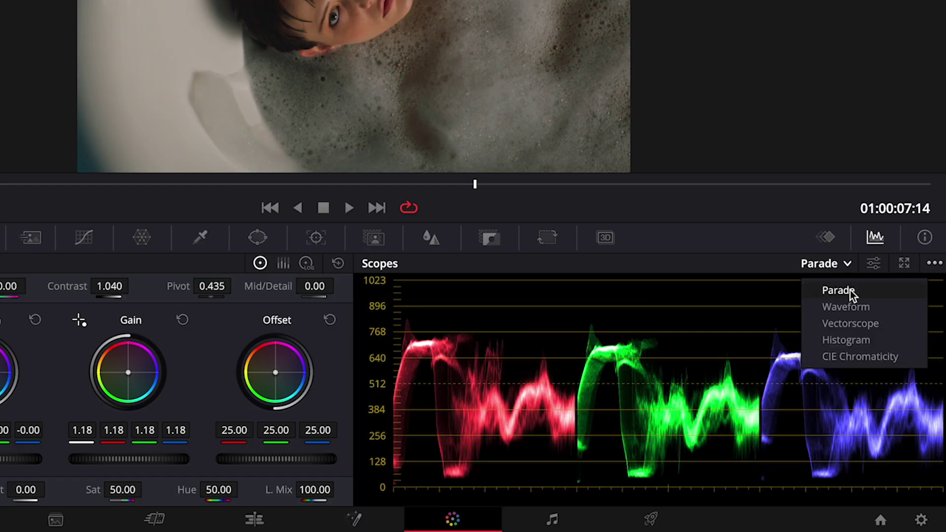
click(850, 323)
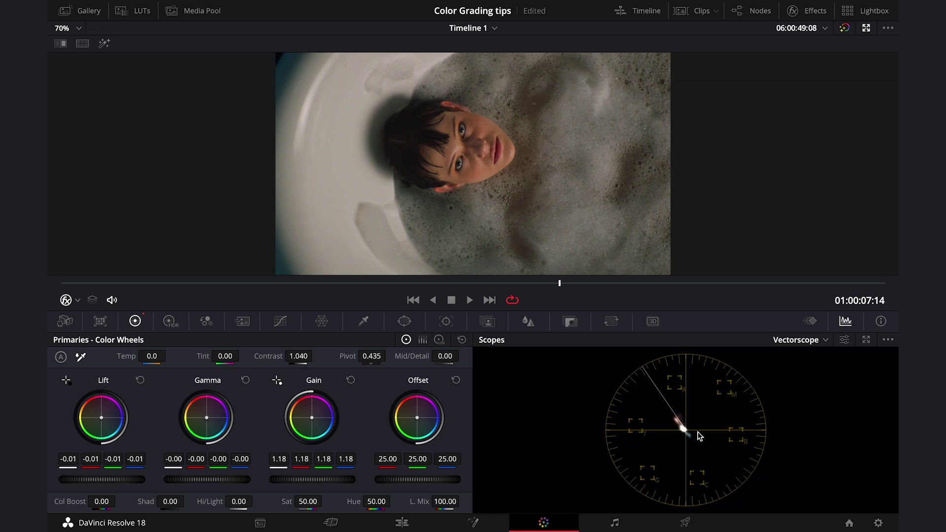
key(shift+n)
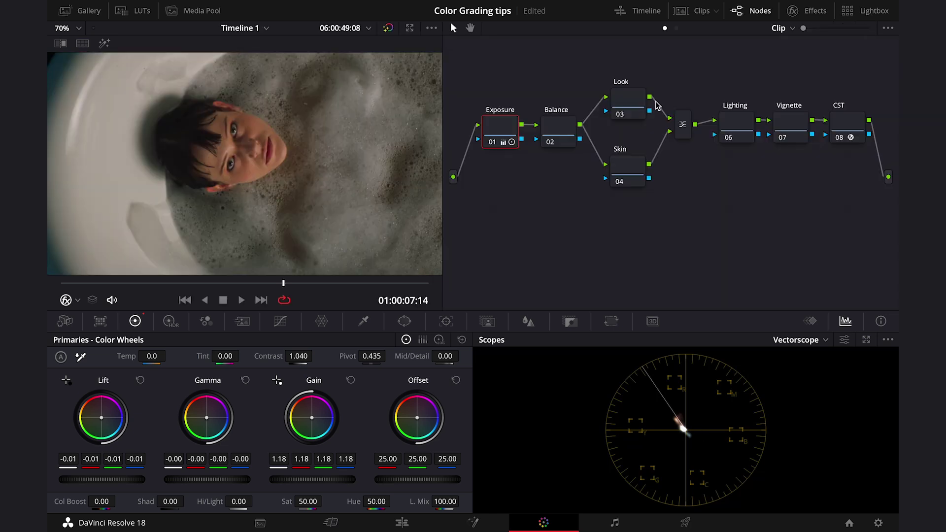
click(572, 134)
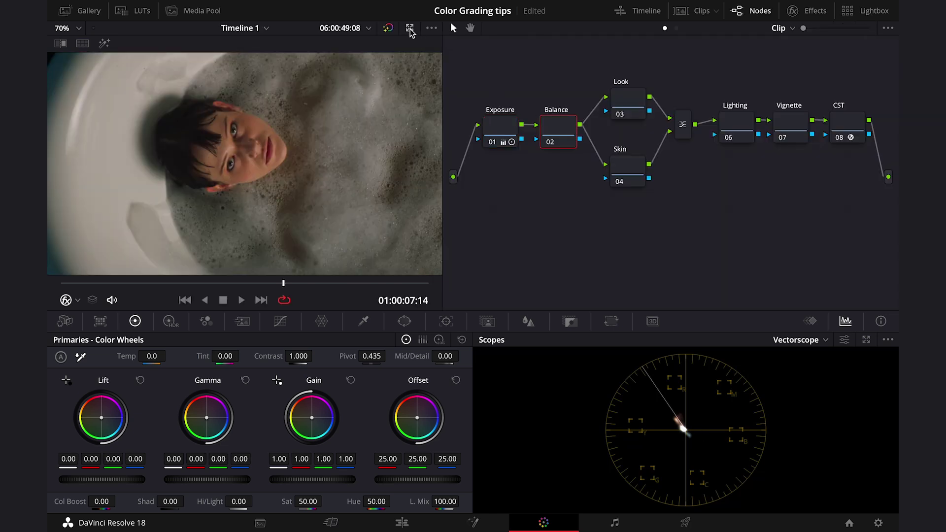
key(shift+n)
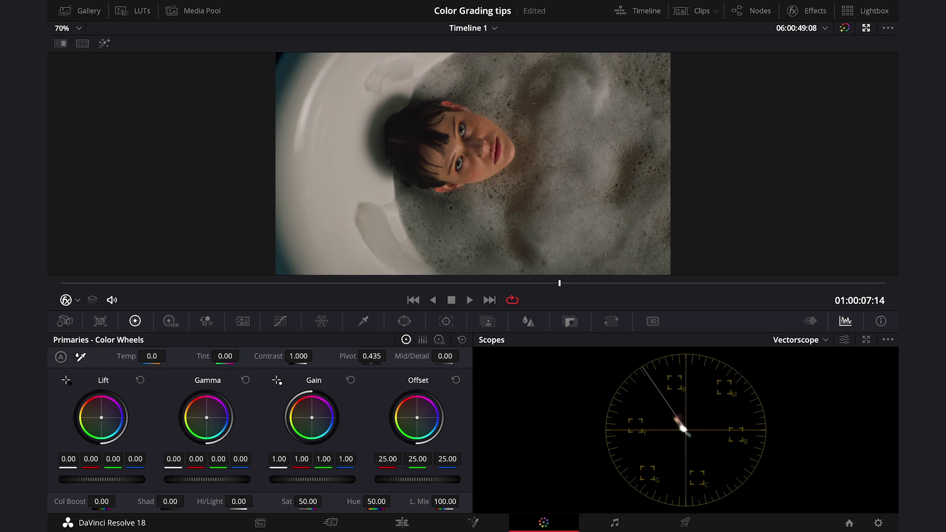
drag(416, 417, 417, 419)
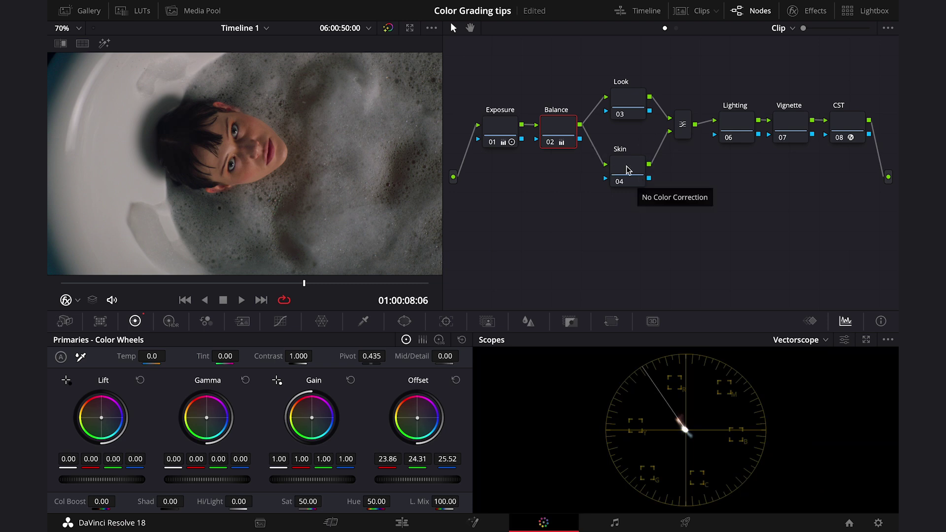
click(629, 170)
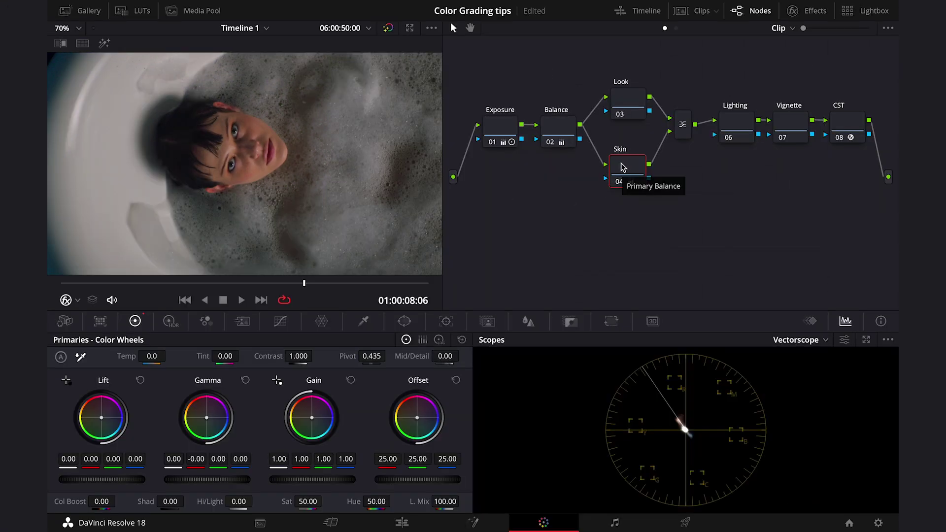
Step: Key skin on the Skin node: Hue width 14.8, Luminance 57.6–63.4, Denoise 22.5
click(364, 321)
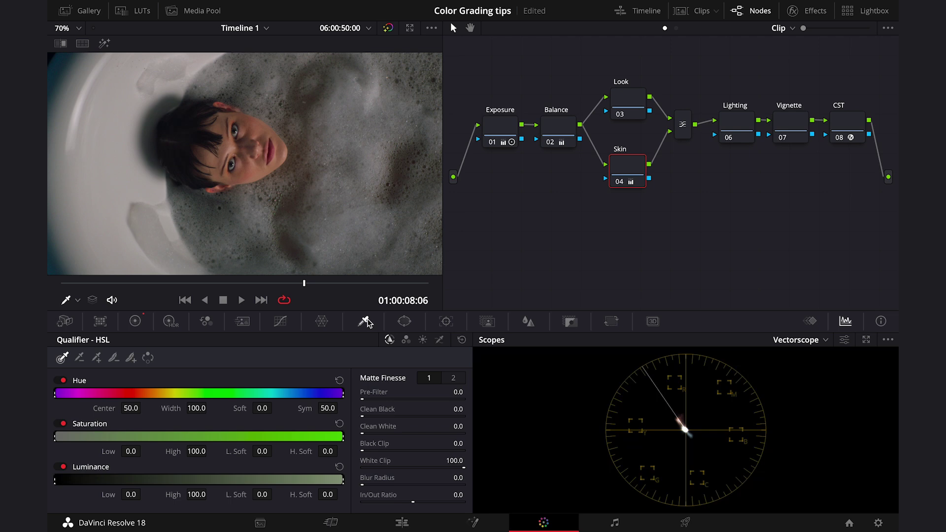
click(270, 129)
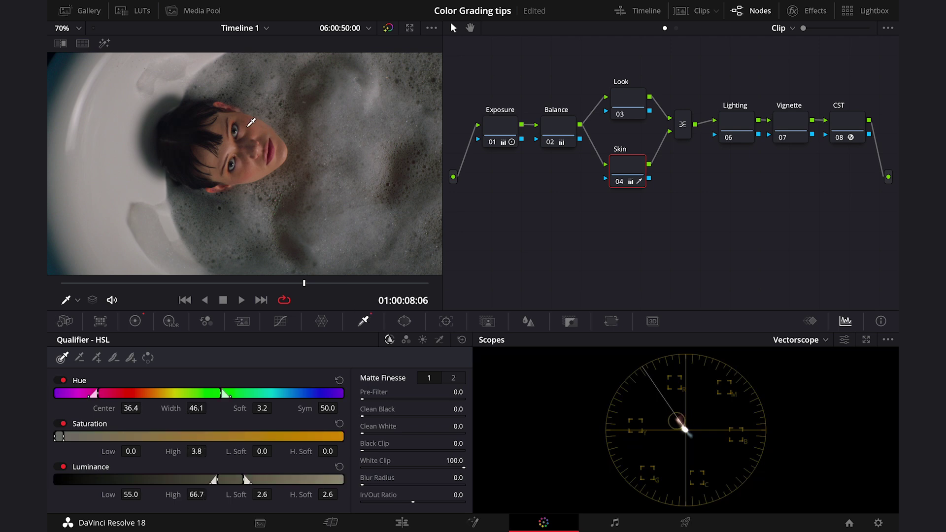
click(103, 44)
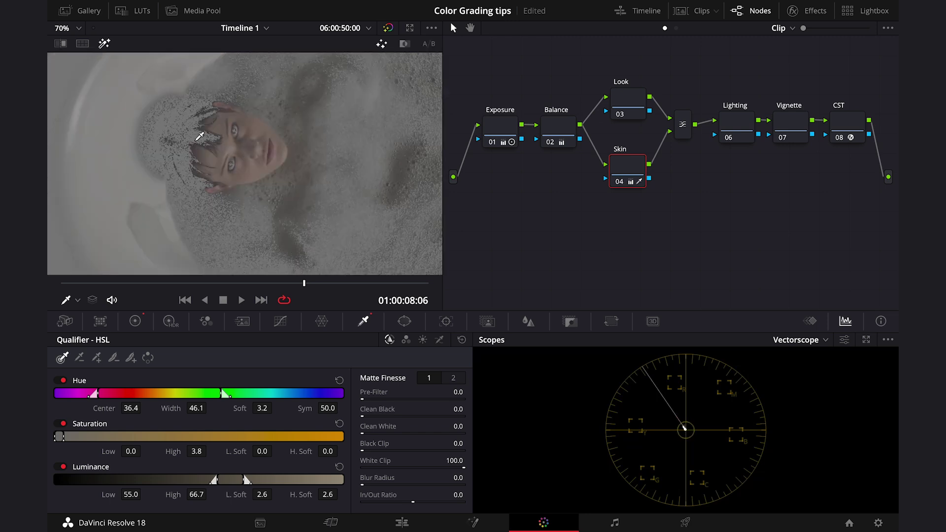
drag(171, 408, 143, 403)
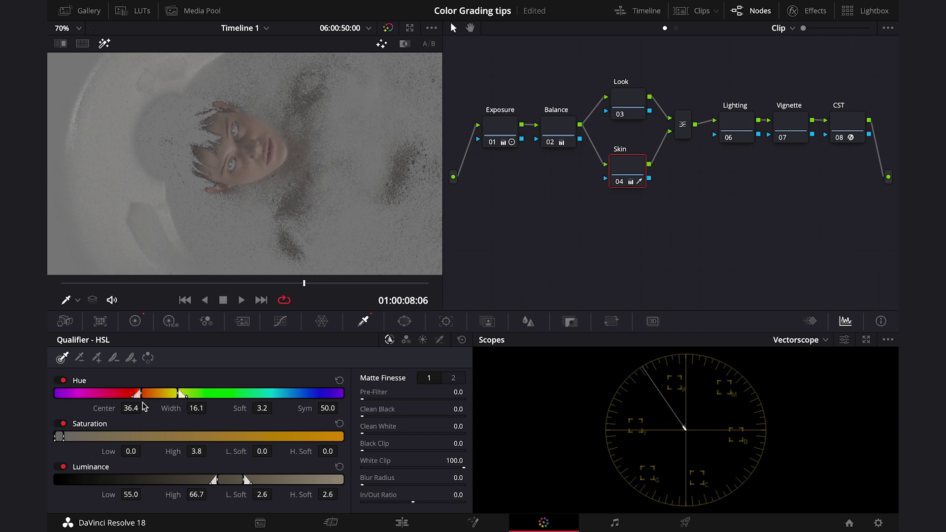
drag(214, 481, 233, 481)
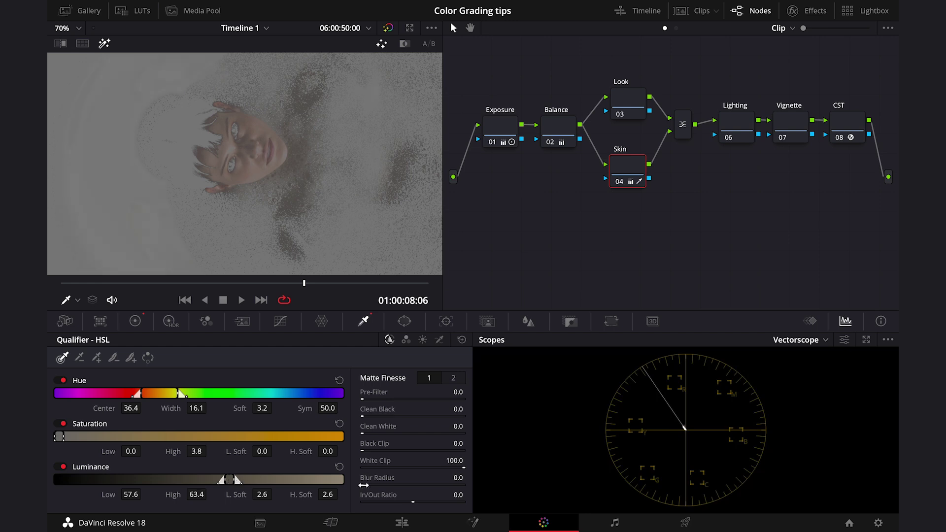
drag(458, 478, 468, 477)
click(453, 377)
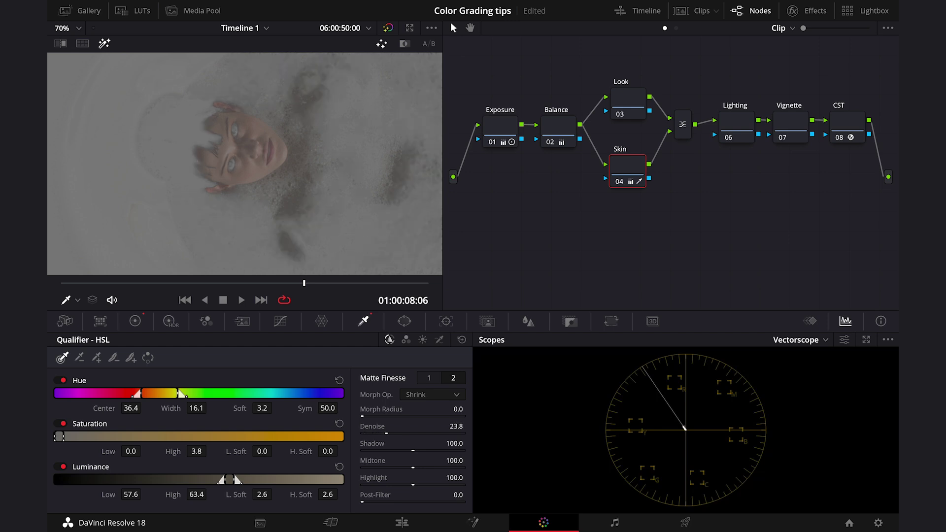
drag(179, 393, 176, 393)
click(104, 43)
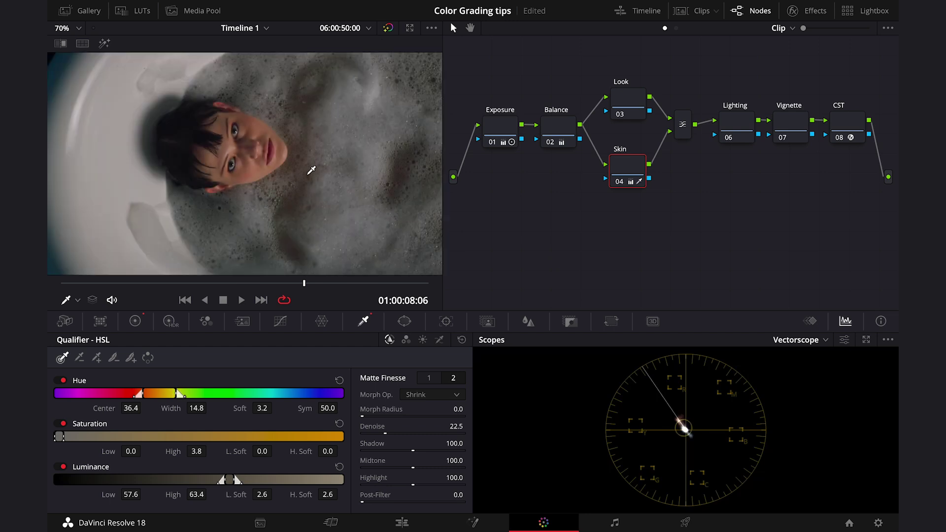
Step: Reset the Look node's Gamma wheel, leaving red -0.01 and blue 0.01
click(631, 100)
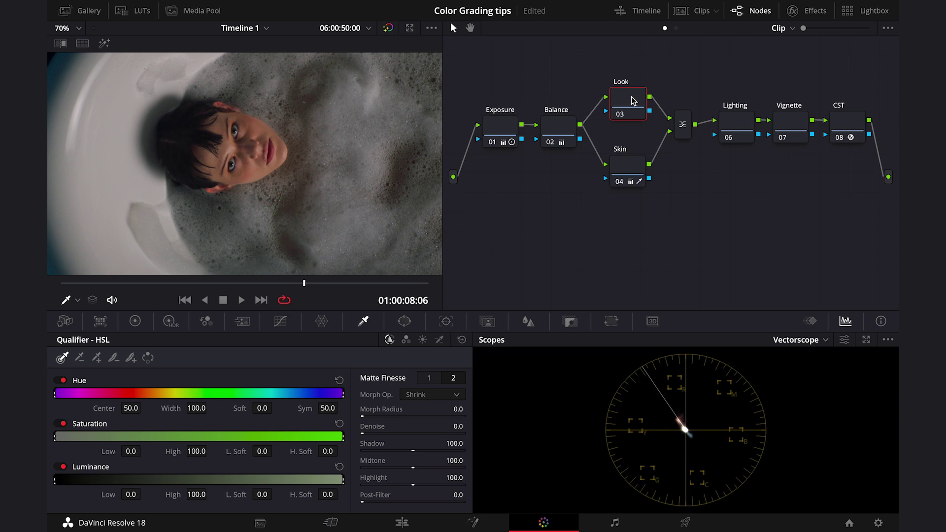
click(409, 28)
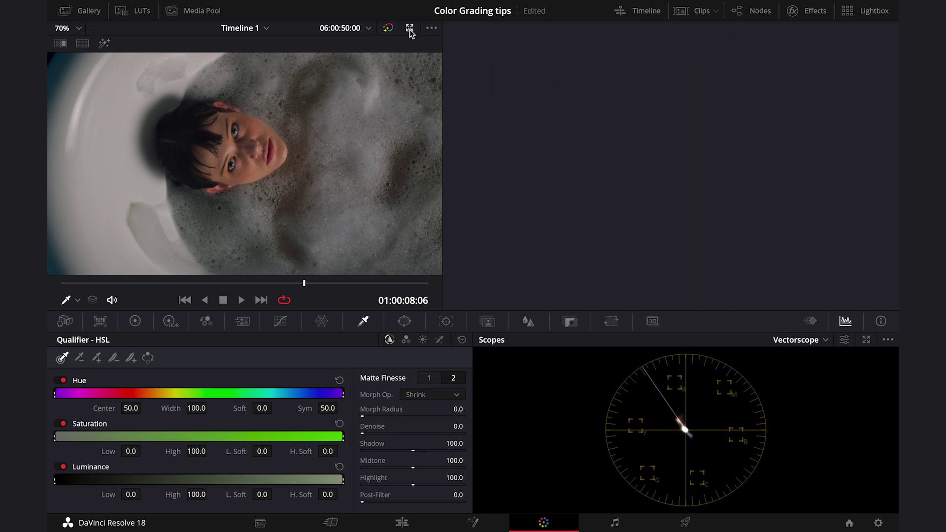
click(145, 321)
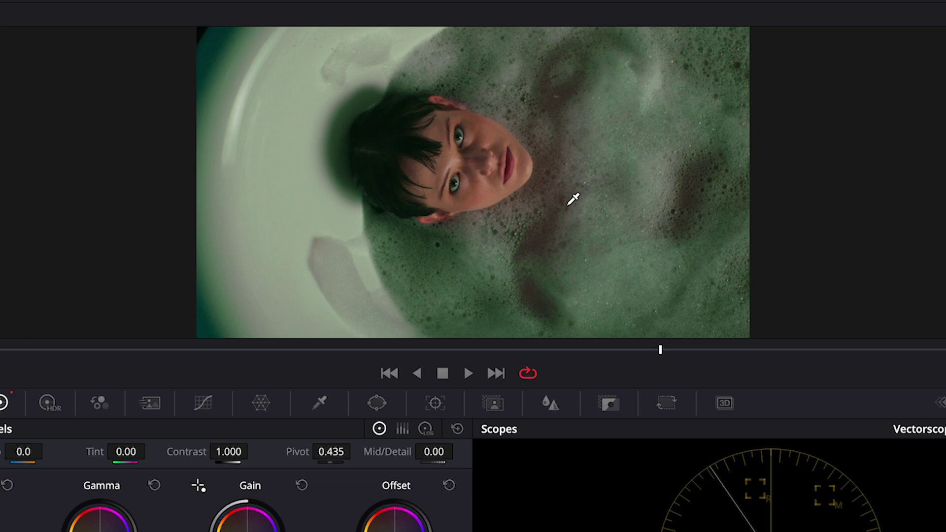
click(154, 488)
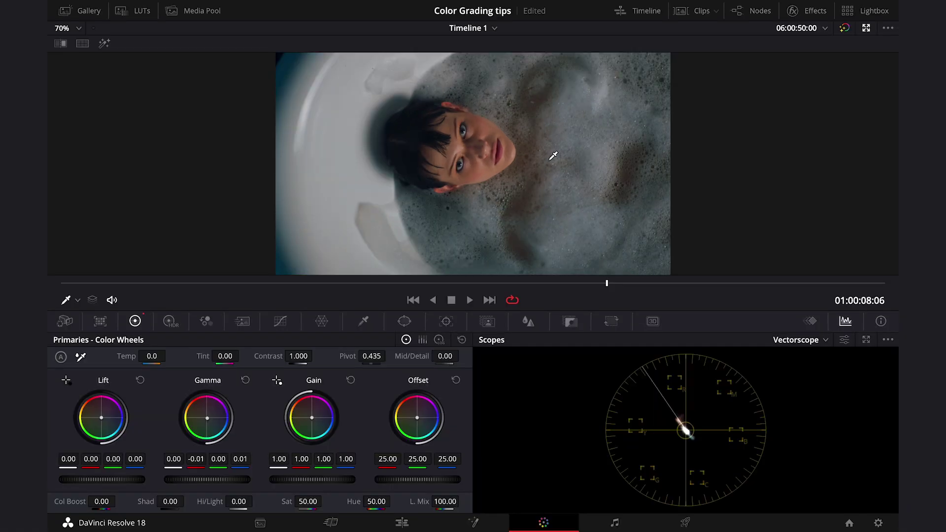
Step: On the Lighting node, frame the face with a soft oval Circle window (Aspect 66.28, Soft 5.74)
click(865, 28)
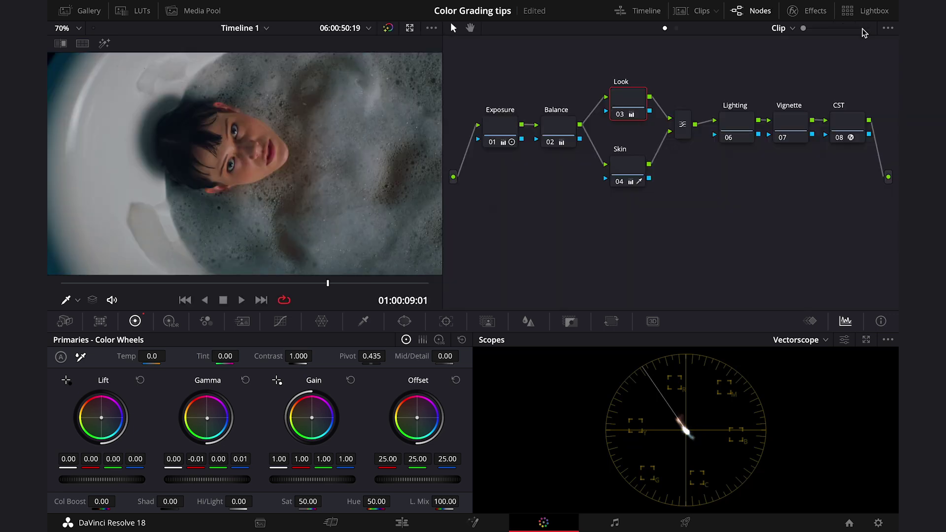
click(737, 128)
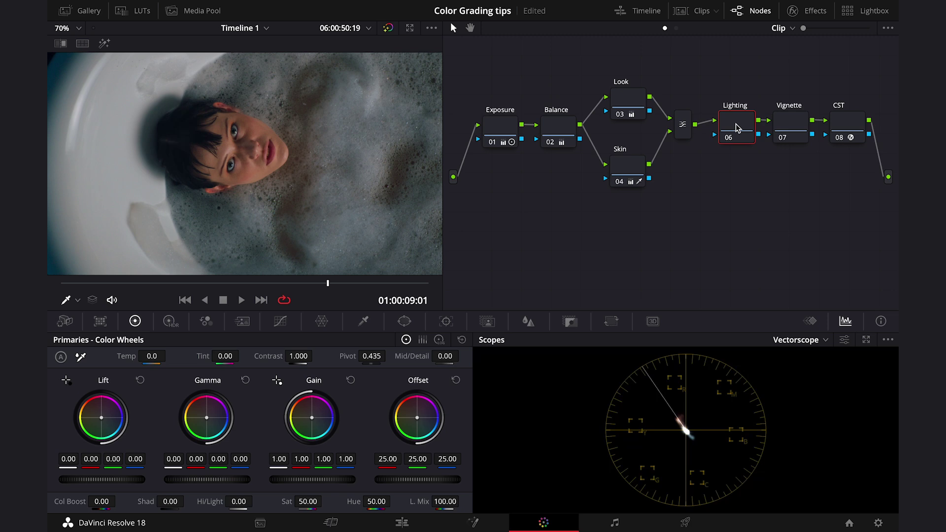
click(406, 324)
click(410, 28)
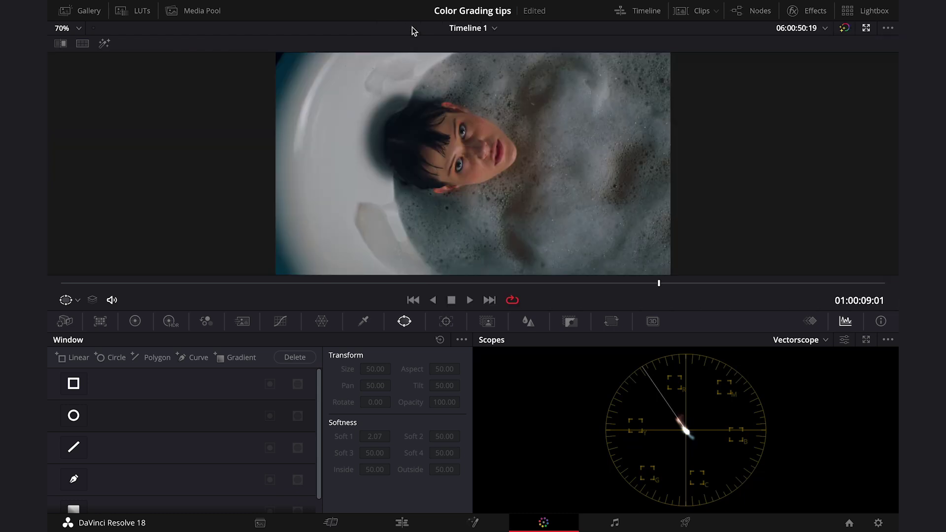
click(73, 416)
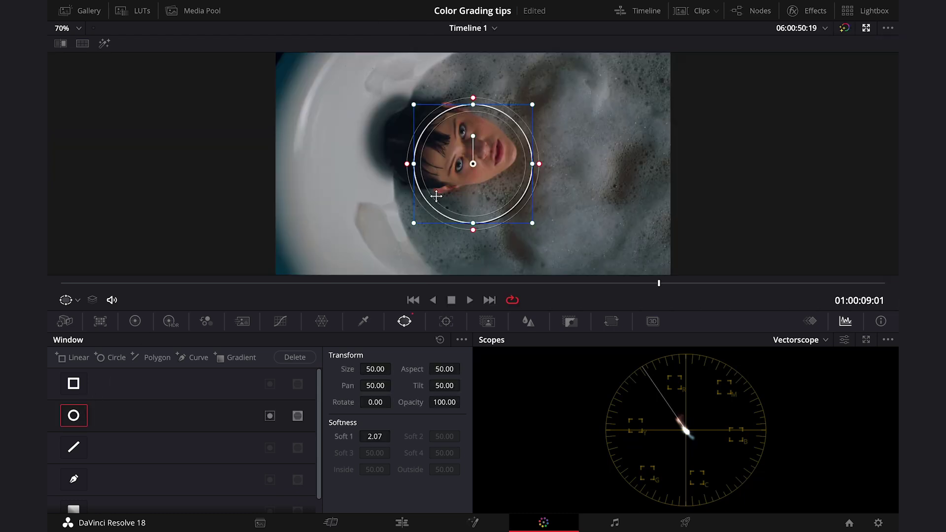
drag(468, 174, 457, 165)
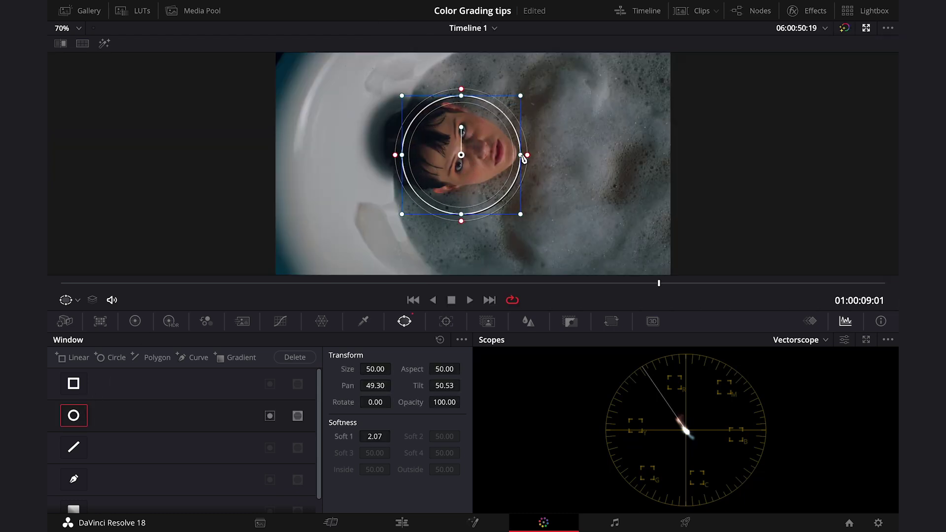
drag(521, 156, 571, 162)
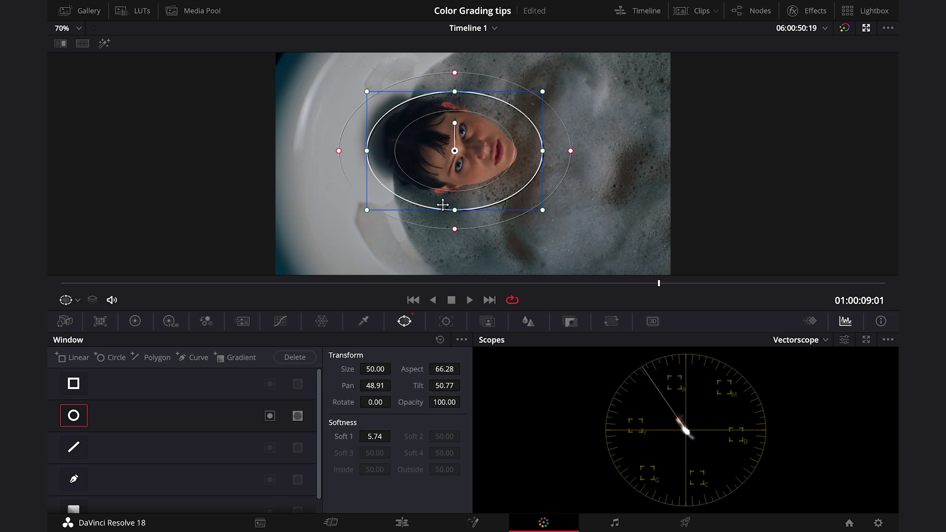
Step: Key the face's skin: Hue center 35.4, width 6.1, Luminance 60.6–68.1, Denoise 31.6
click(364, 322)
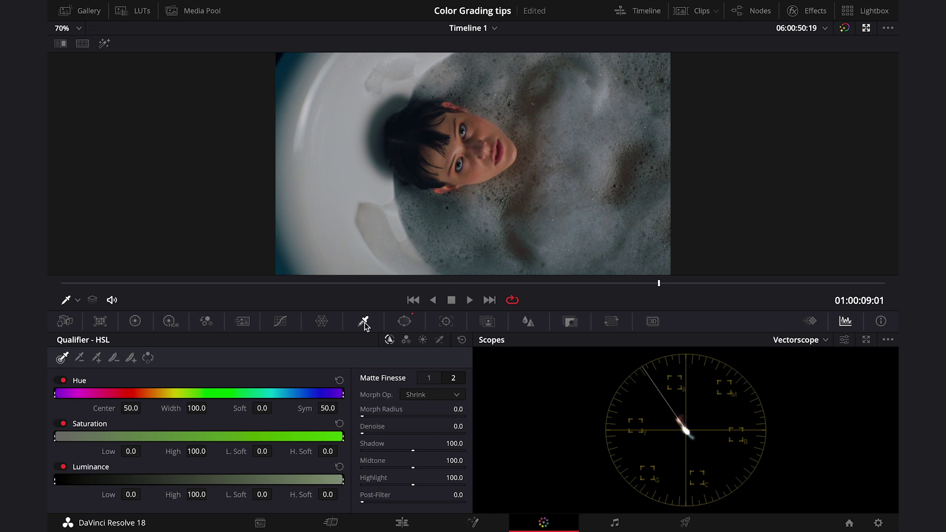
click(463, 146)
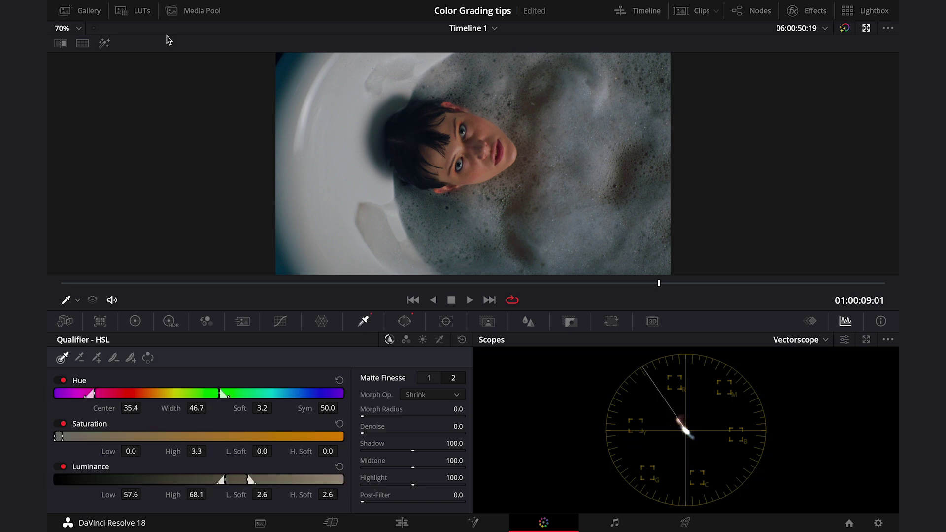
click(104, 43)
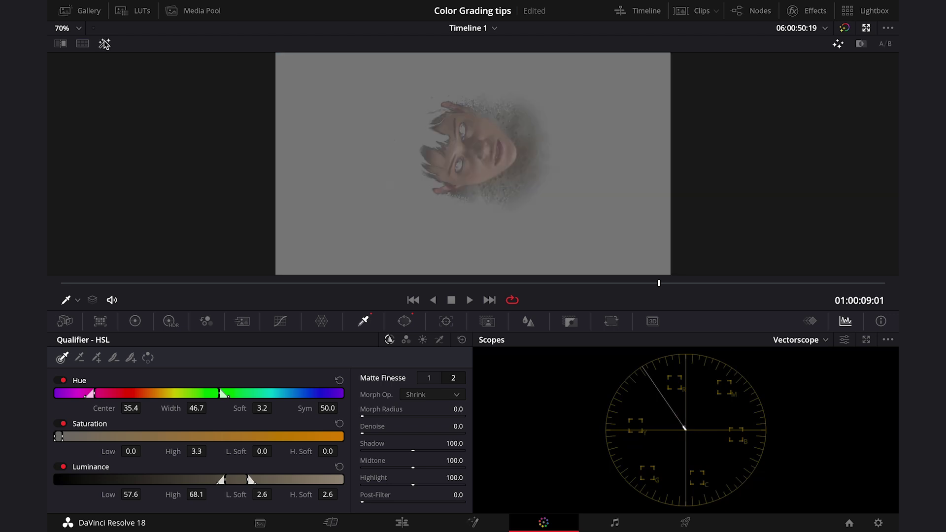
drag(221, 479, 232, 479)
drag(92, 393, 148, 394)
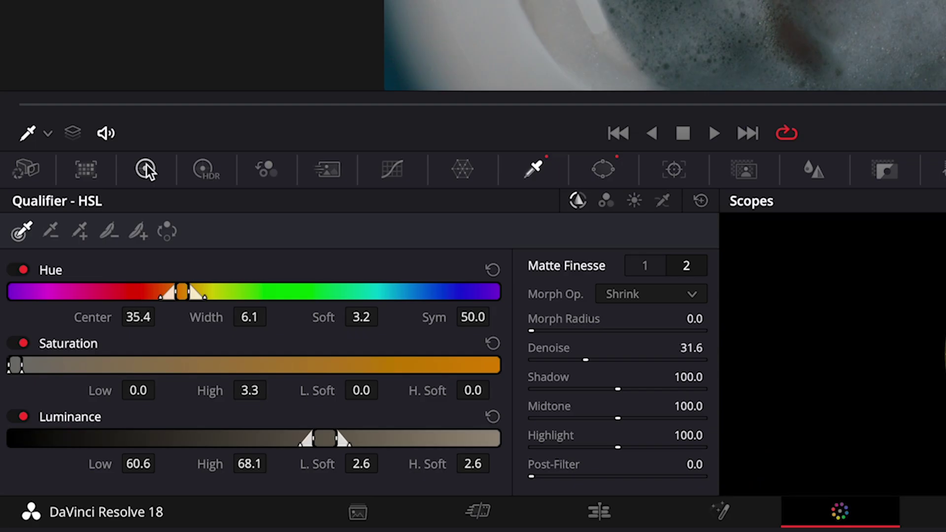
Step: Raise Hi/Light to 15.50 on the keyed face and scrub the clip to check
click(145, 169)
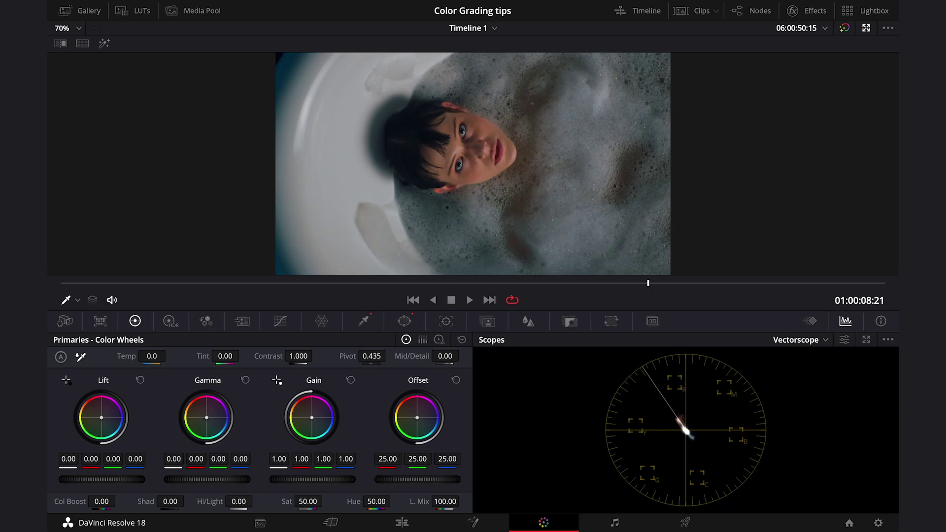
drag(239, 501, 256, 501)
click(490, 347)
drag(486, 280, 646, 330)
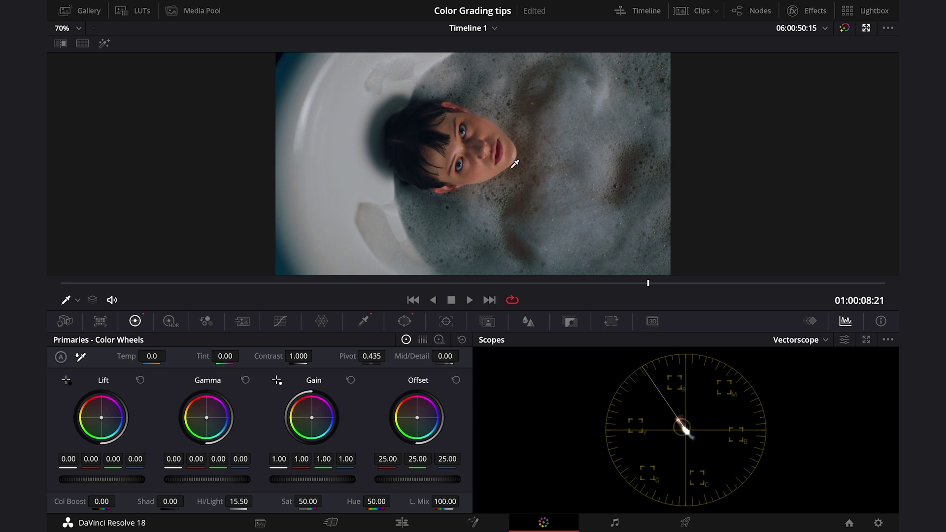
Step: Select the Vignette node and enlarge the image preview to full width
click(866, 29)
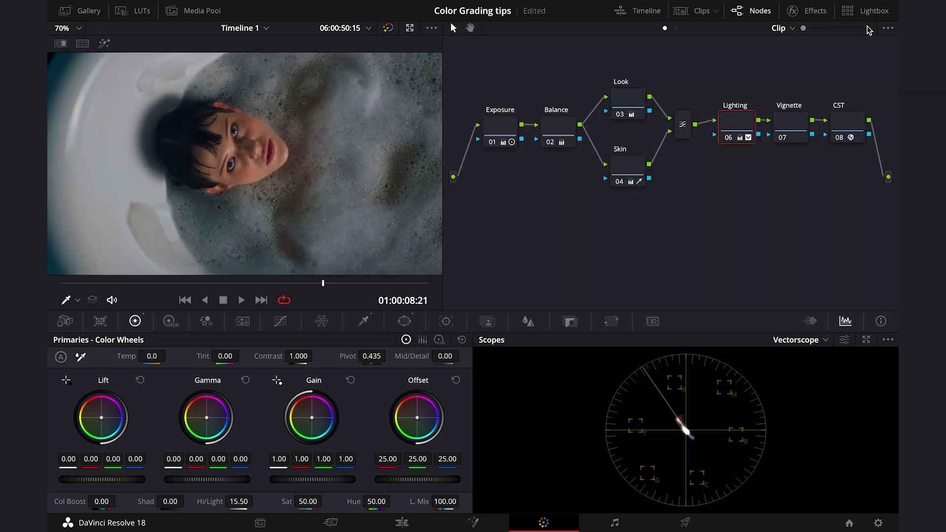
click(798, 126)
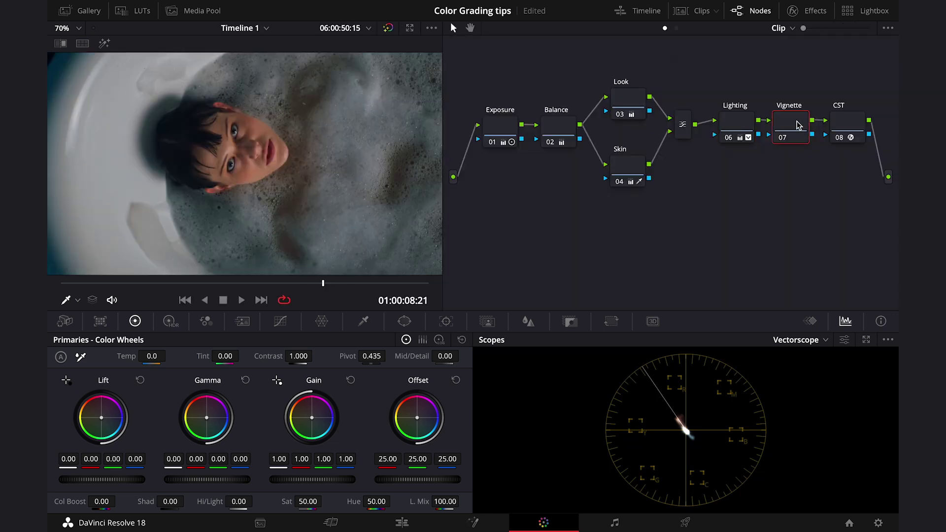
click(410, 29)
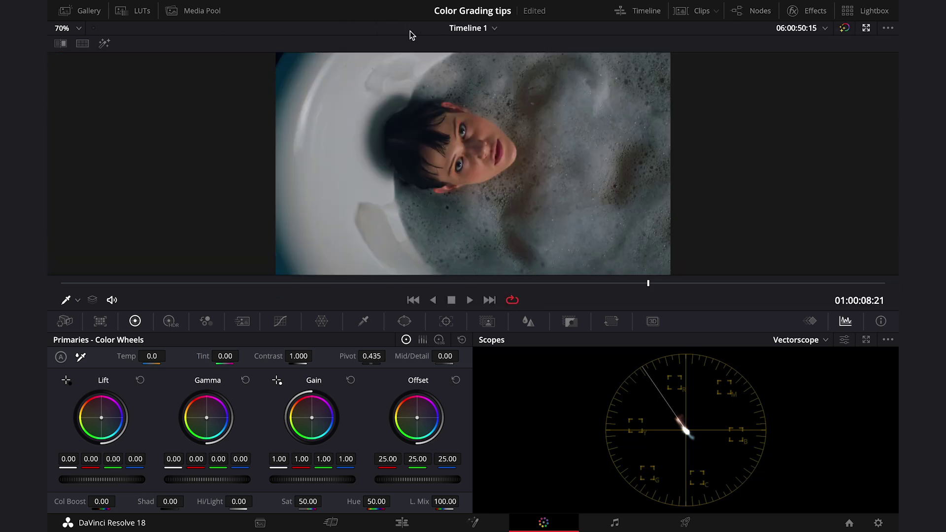
Step: Add an inverted circular window around the subject, stretched to Aspect 74.70 with Soft 1 26.64
click(404, 321)
click(73, 416)
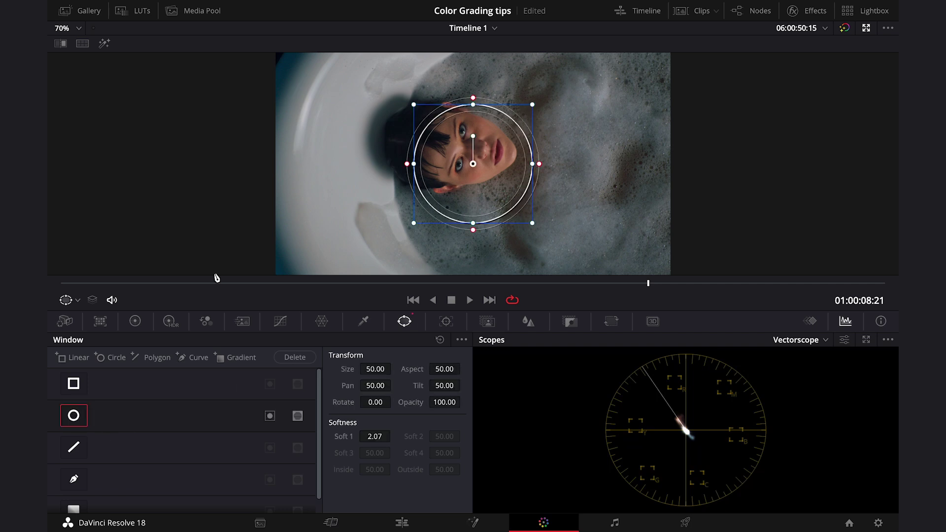
drag(413, 163, 355, 163)
drag(502, 173, 478, 157)
drag(578, 148, 685, 148)
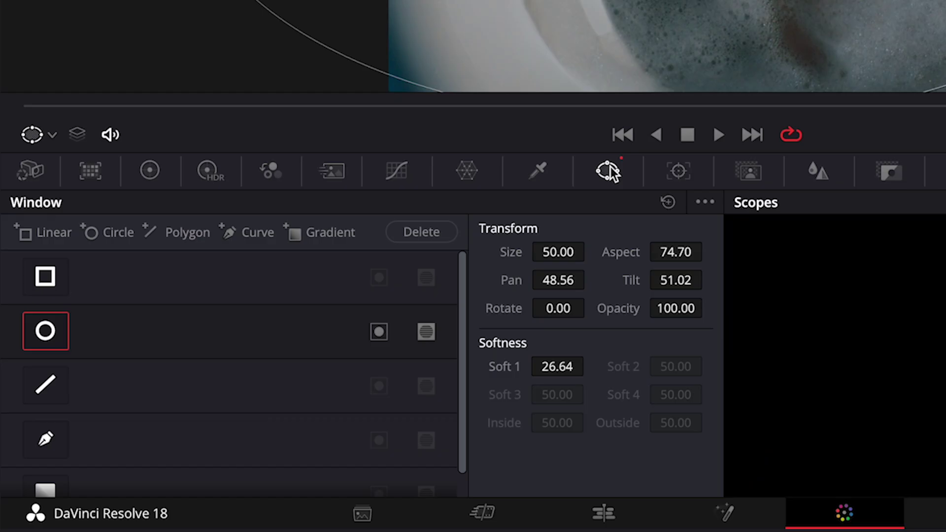
click(379, 331)
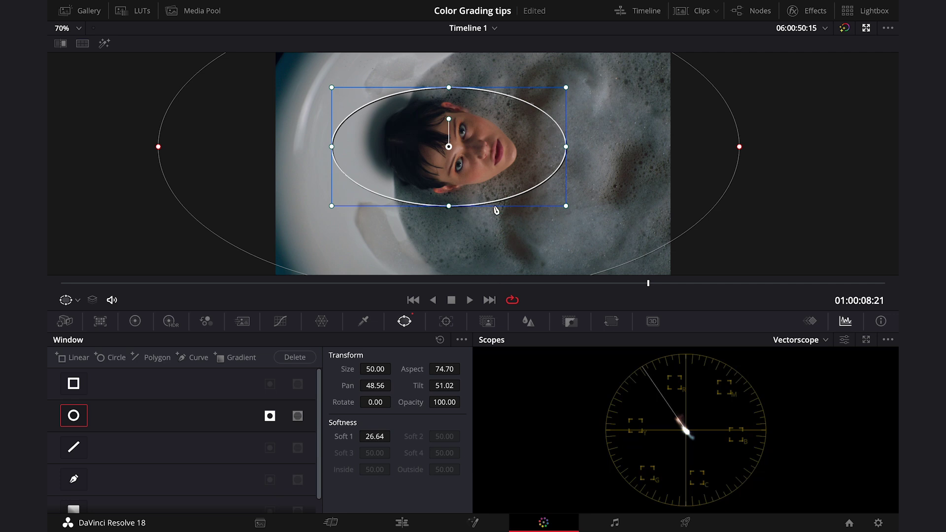
click(280, 322)
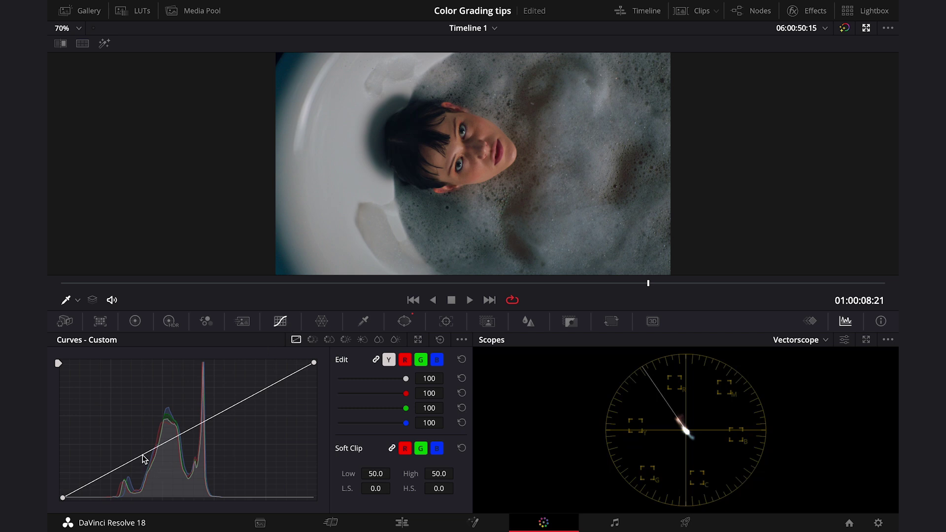
Step: Drag a shadows point down in Custom Curves to darken the frame edges outside the ellipse
drag(143, 456, 118, 479)
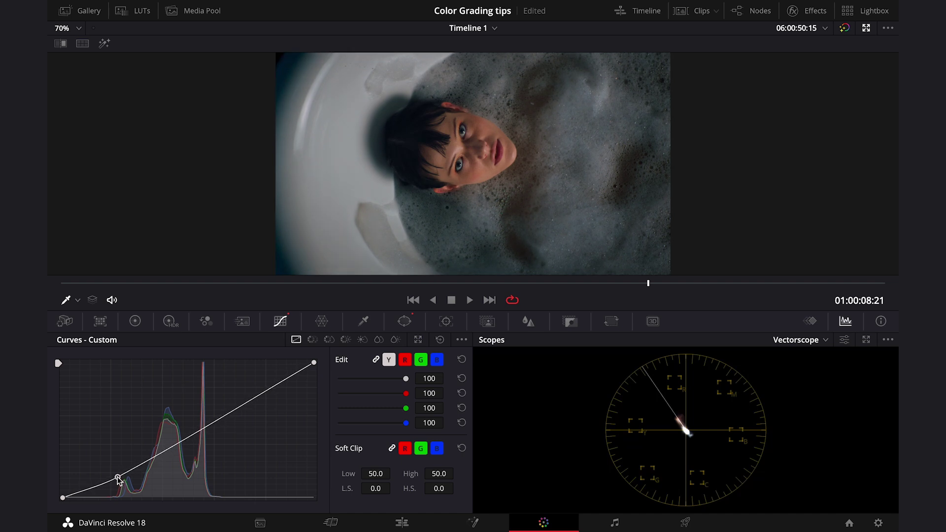